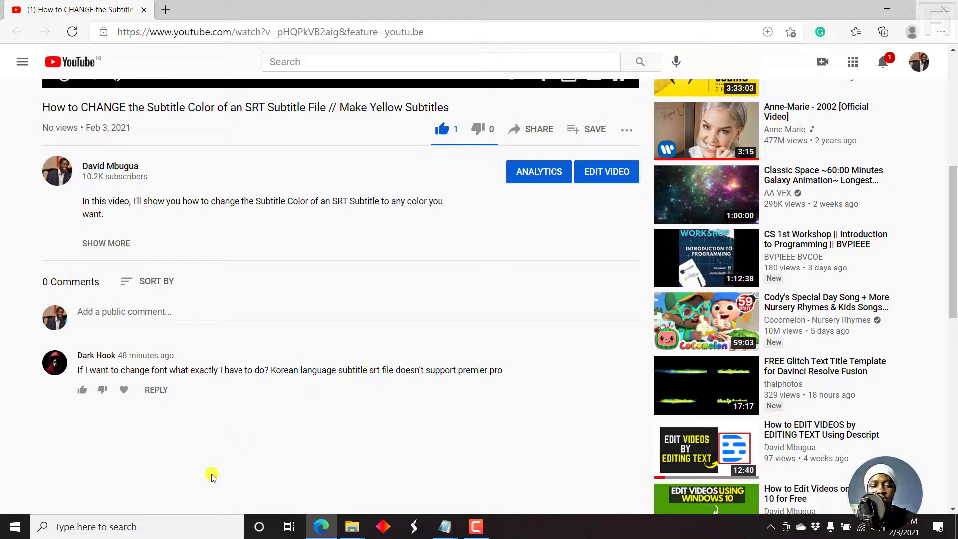
Launch Subtitle Edit and remove the colour tags from all 45 Yellow Subs lines.
left_click(153, 527)
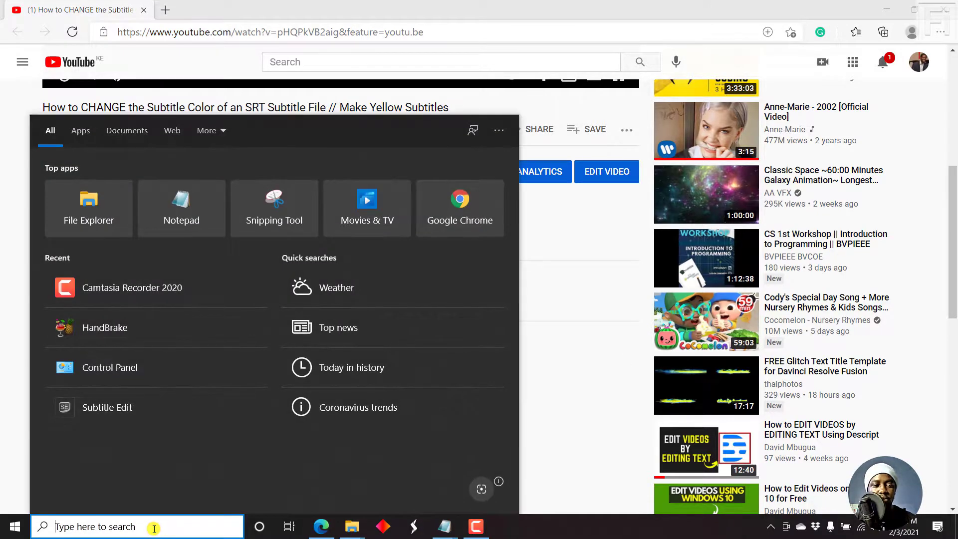
left_click(108, 406)
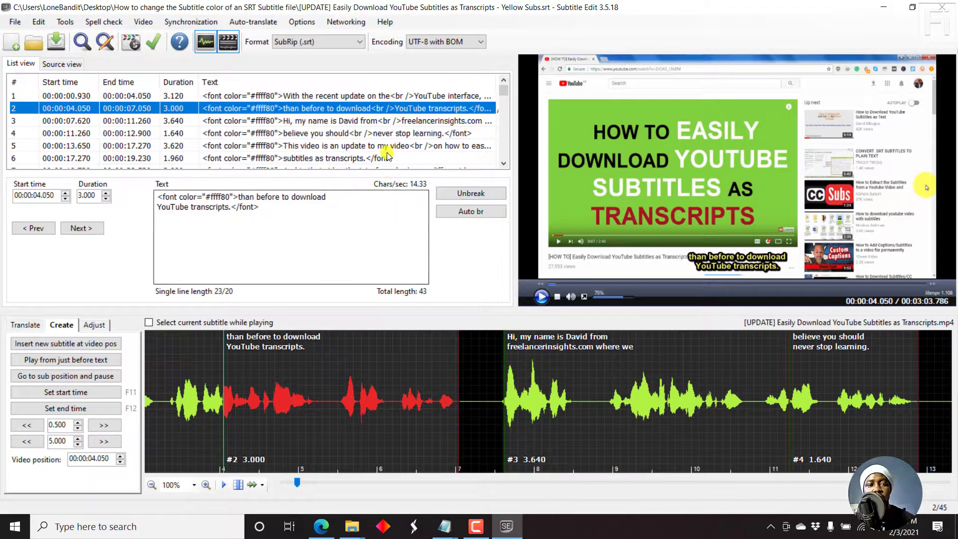
key("ctrl+a")
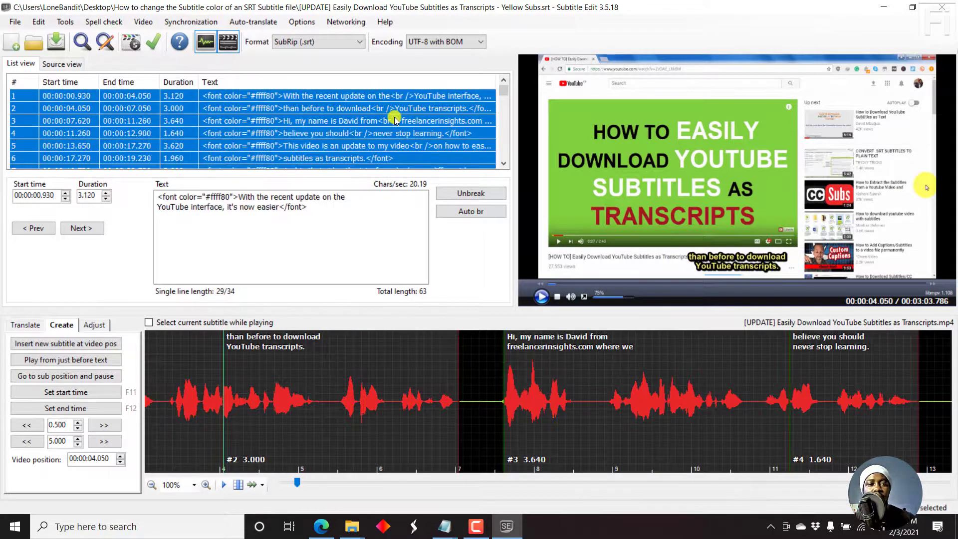
right_click(329, 99)
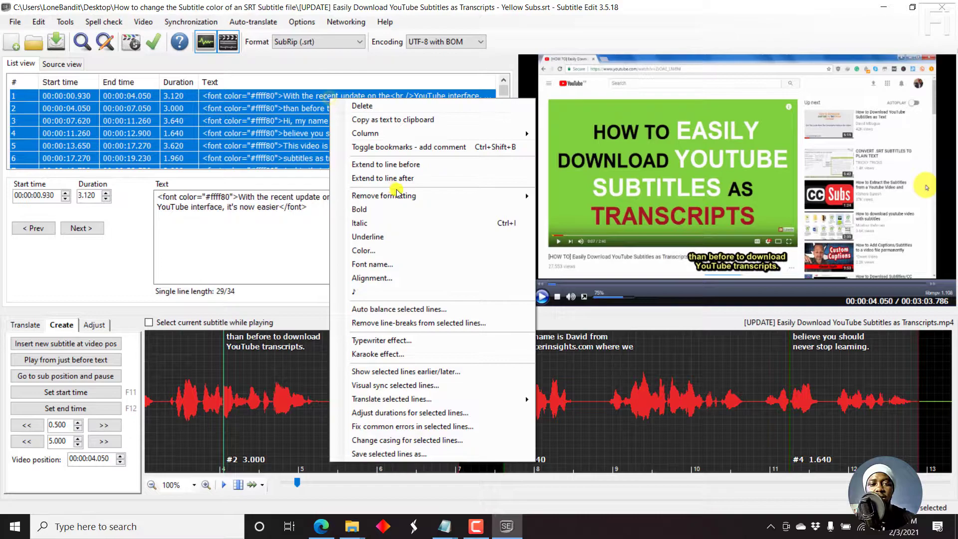
mouse_move(402, 198)
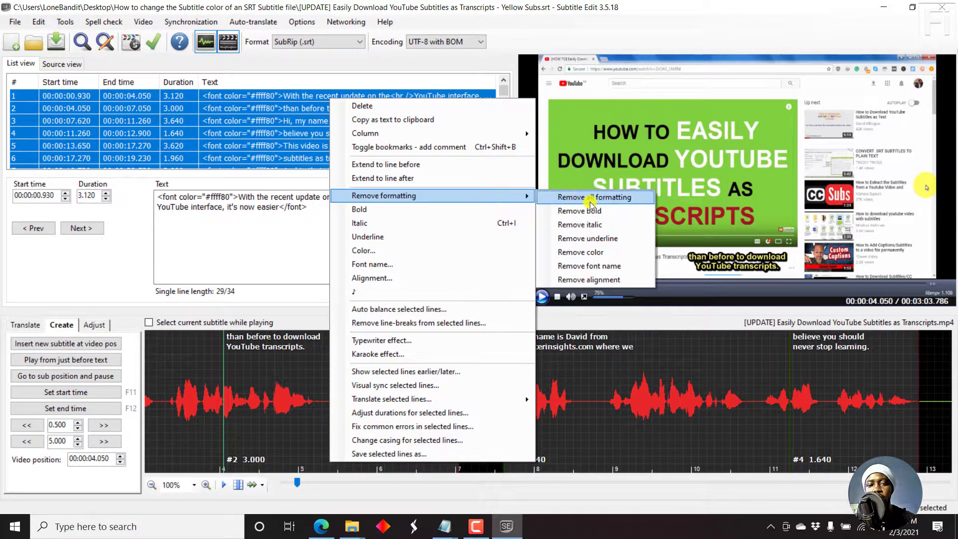
left_click(592, 253)
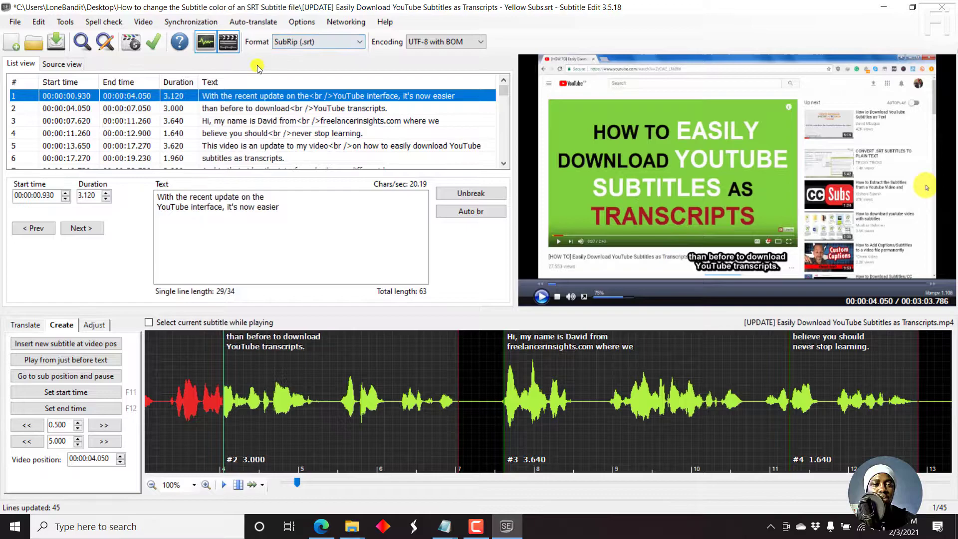
Switch the subtitle format to Advanced Sub Station Alpha (.ass), then select all lines.
left_click(360, 44)
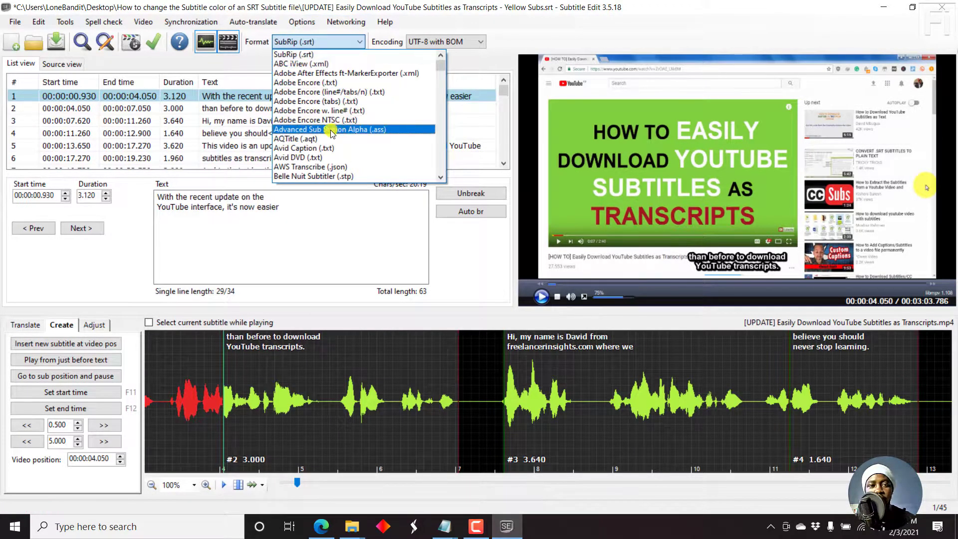
left_click(341, 129)
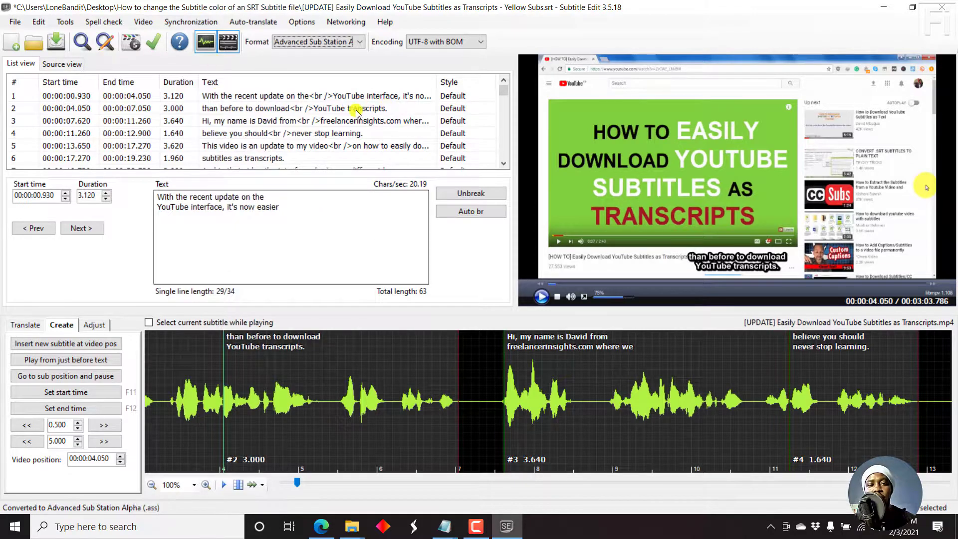
left_click(294, 95)
key("ctrl+a")
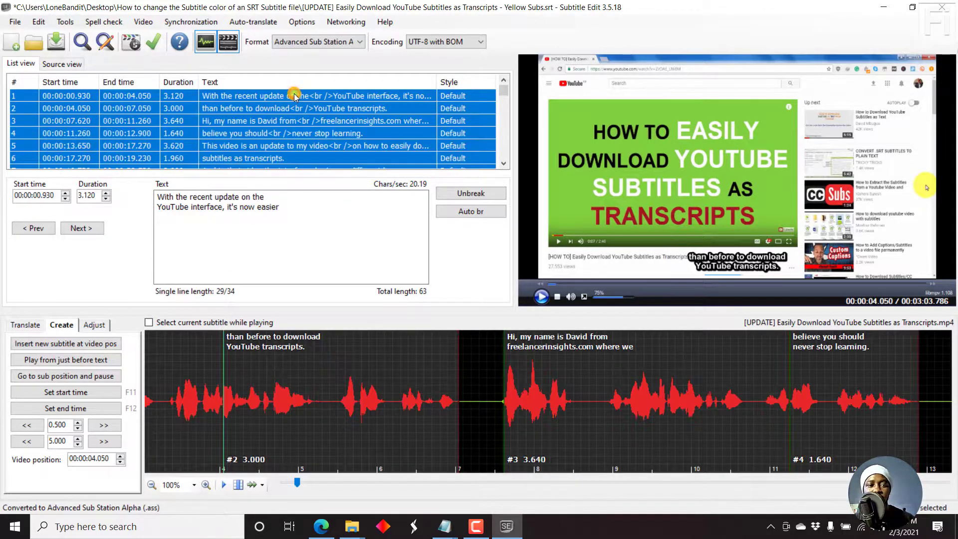
In the Advanced Sub Station Alpha styles, change the Default font from Arial to Verdana.
right_click(270, 110)
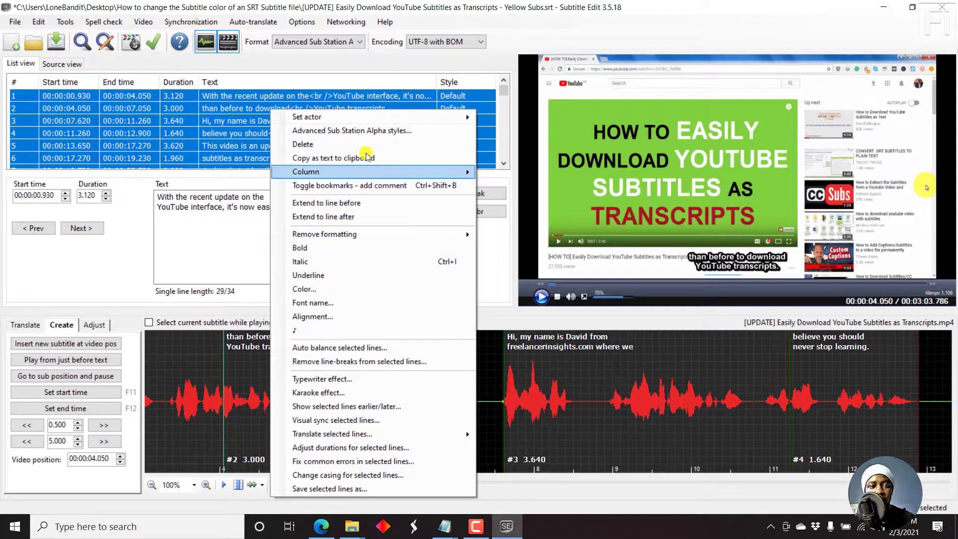
left_click(357, 130)
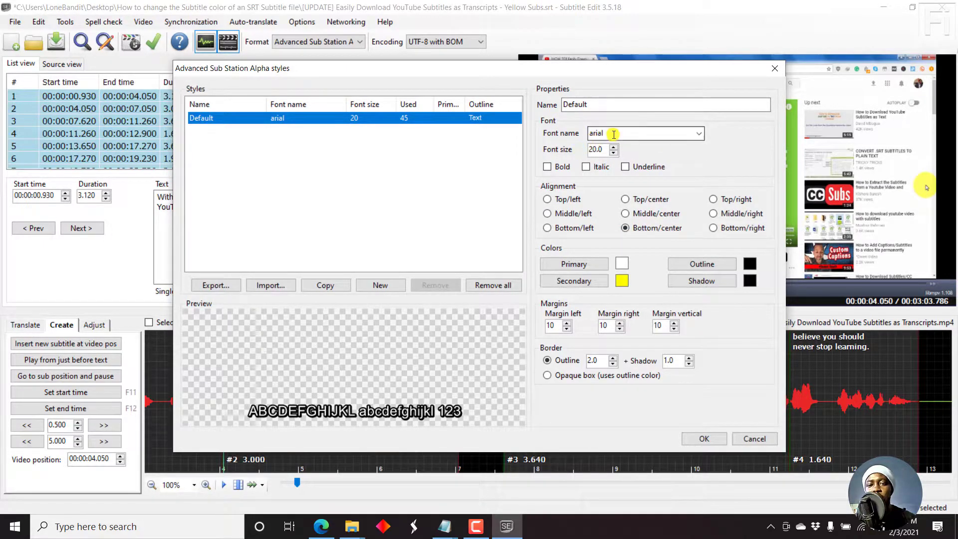
left_click(698, 133)
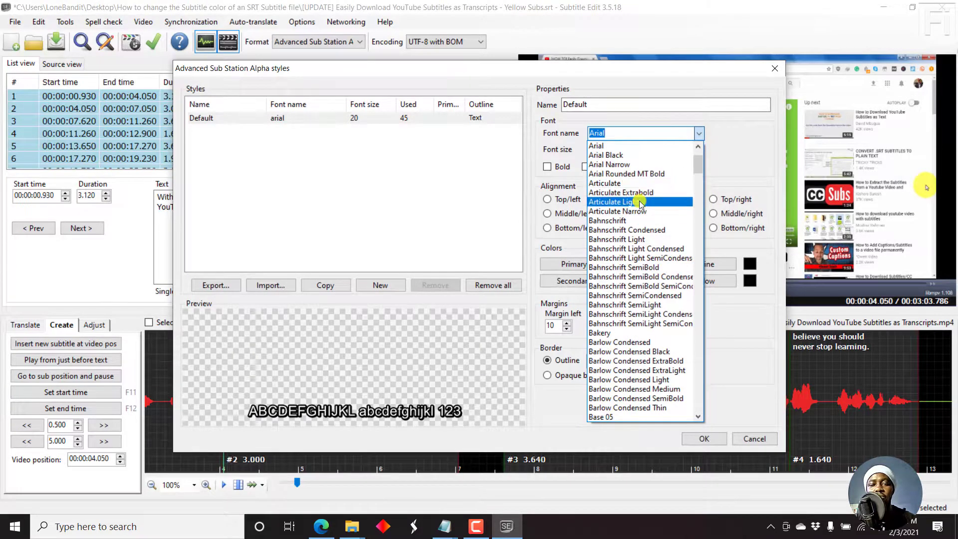
left_click(321, 526)
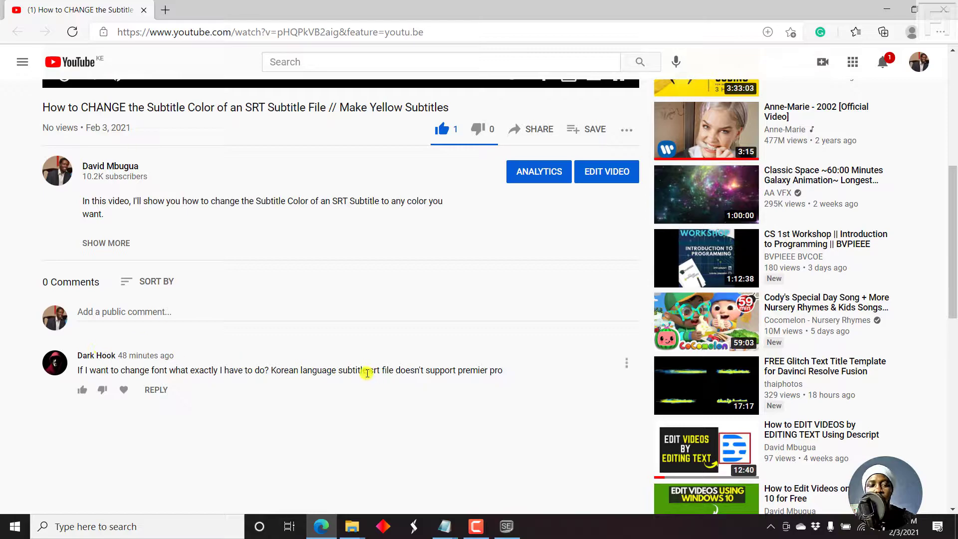
left_click(886, 9)
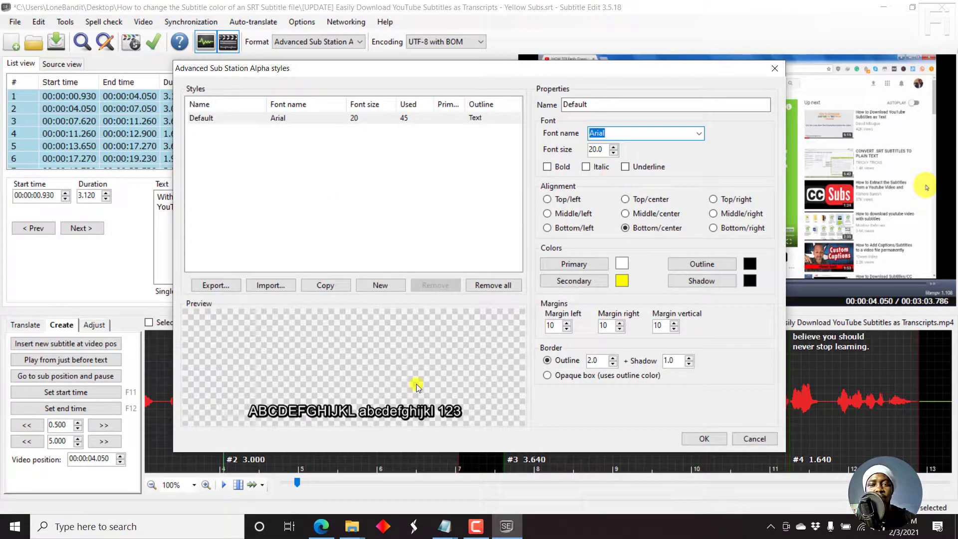
left_click(699, 133)
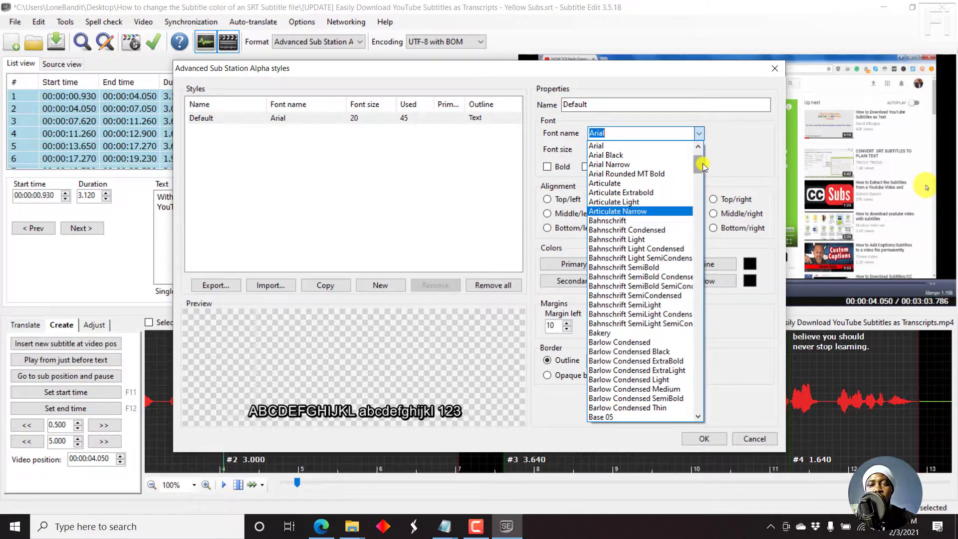
left_click_drag(703, 164, 694, 393)
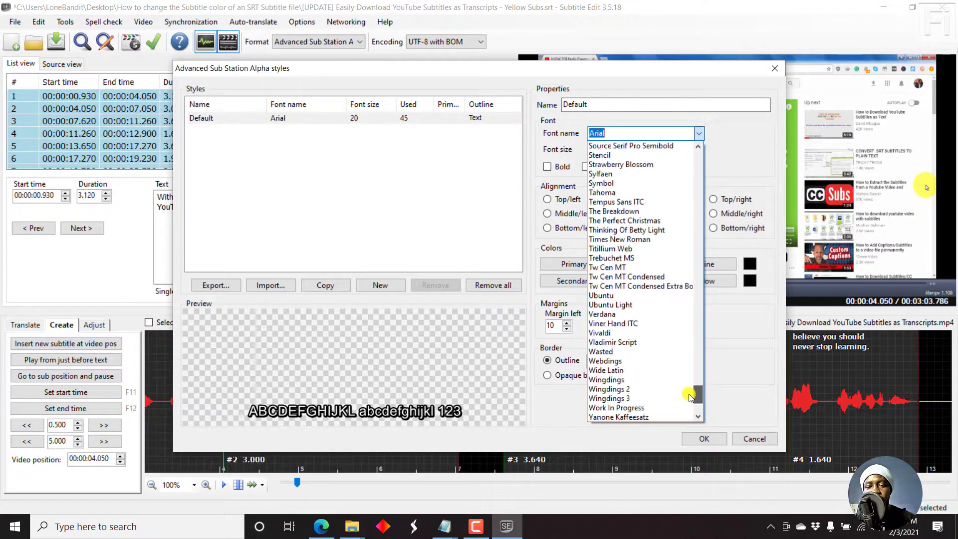
left_click(601, 315)
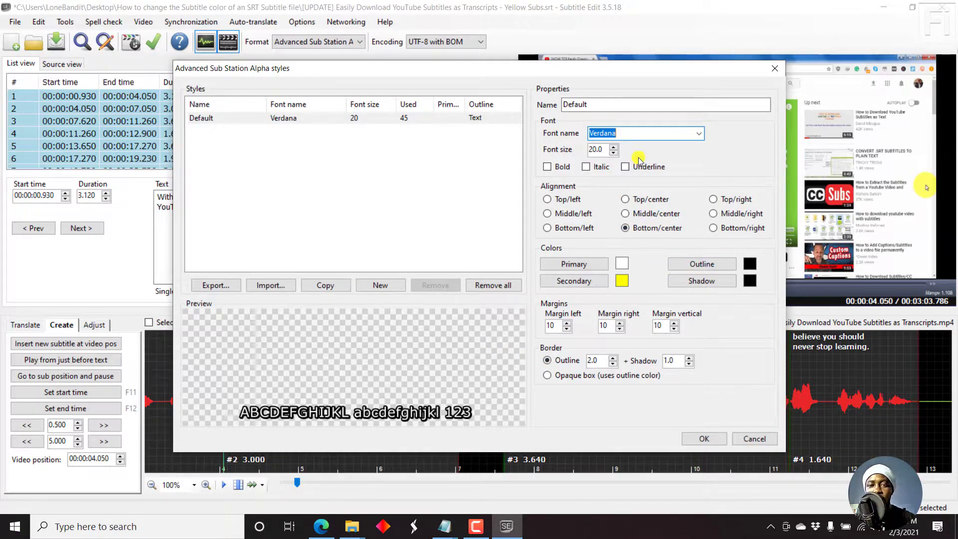
Set the Default style's font size to 36.
left_click_drag(606, 150, 577, 151)
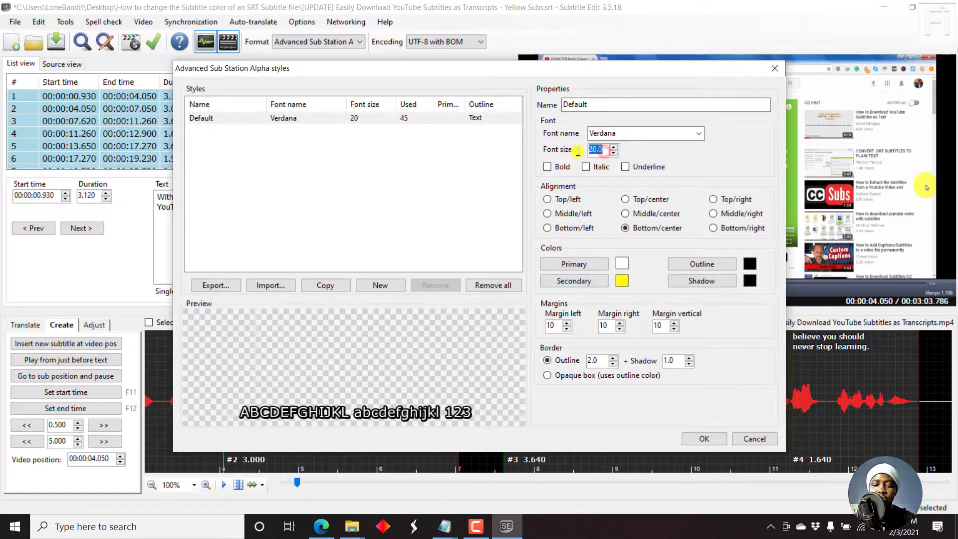
key("End")
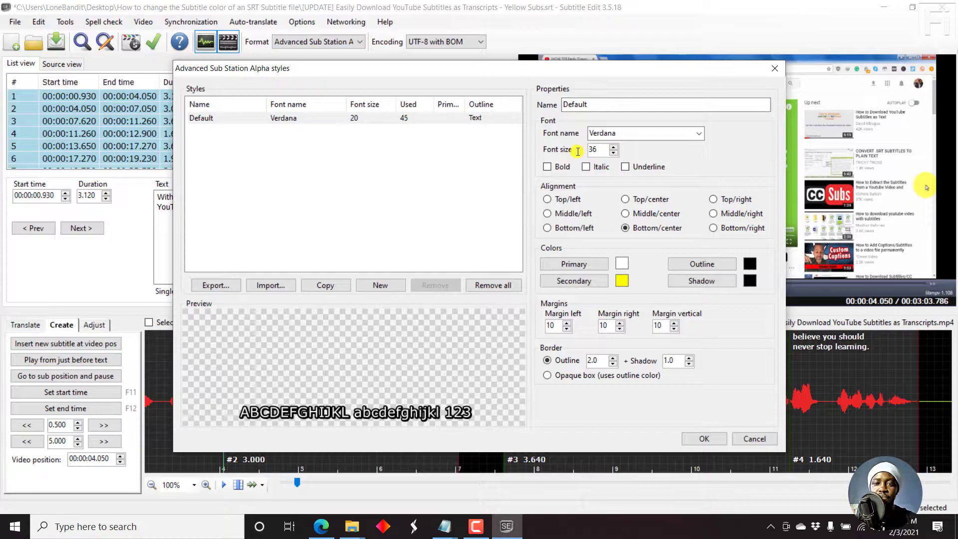
left_click(450, 363)
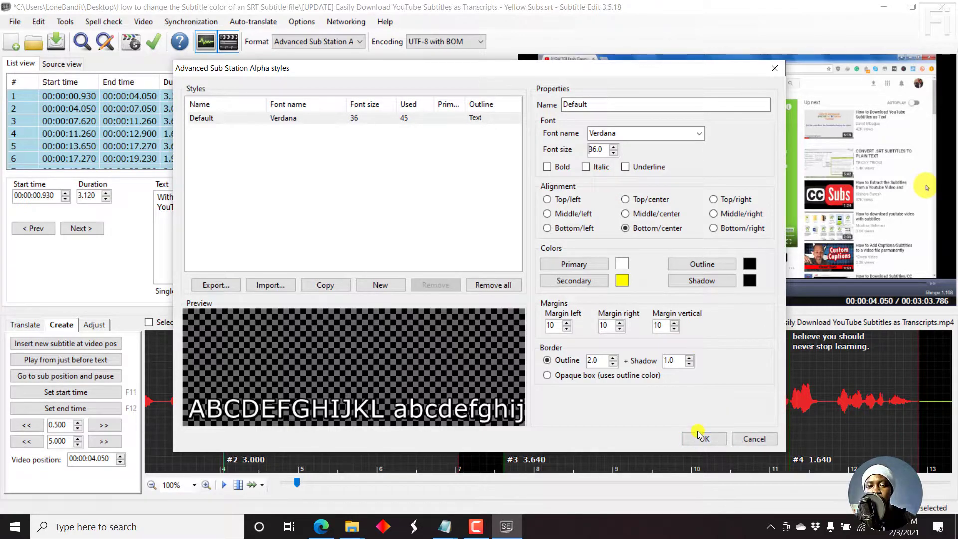
Give the Default style an opaque box with a black outline colour and apply it.
left_click(546, 375)
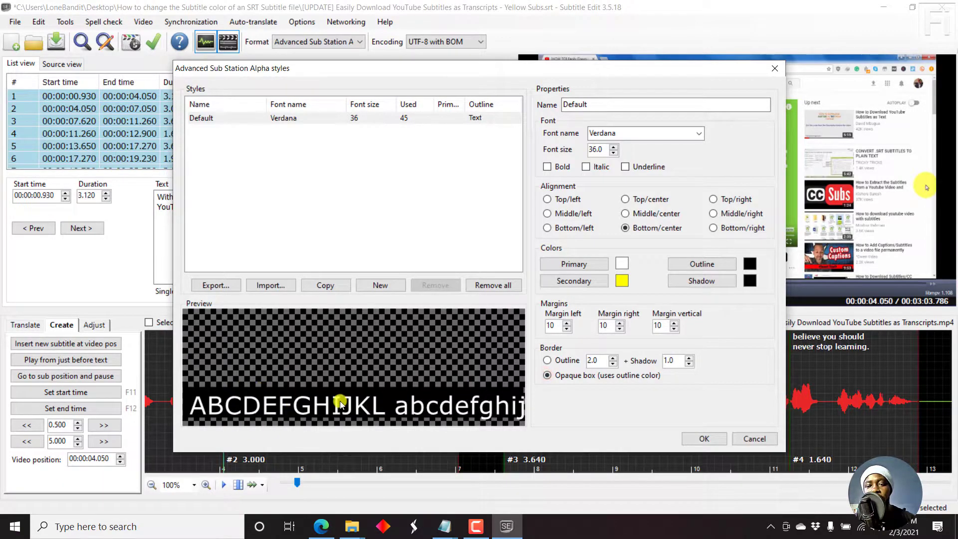
left_click(749, 264)
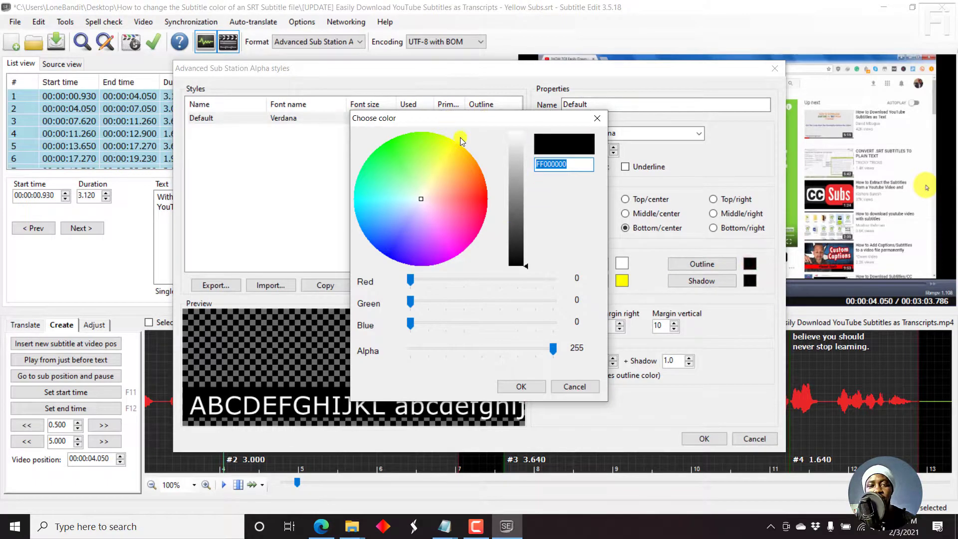
left_click(446, 170)
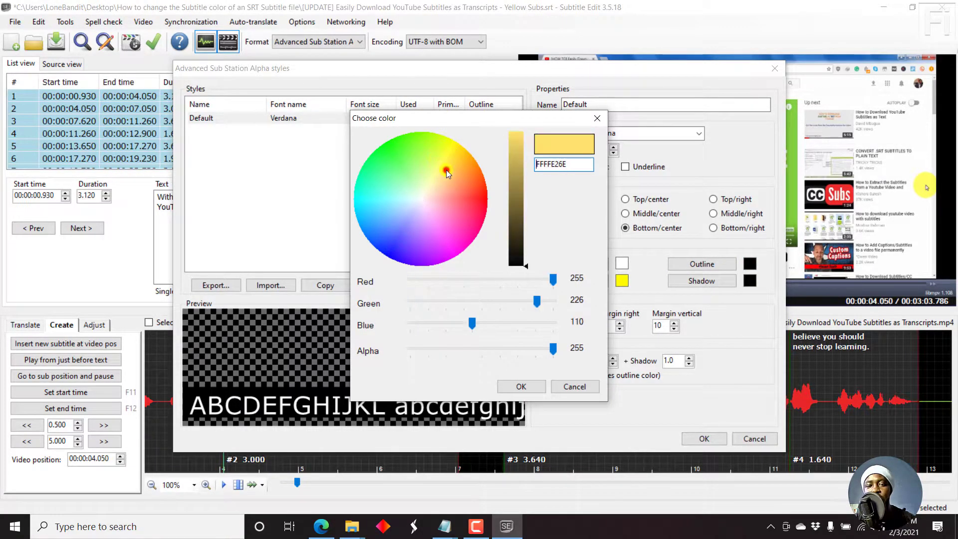
left_click(511, 385)
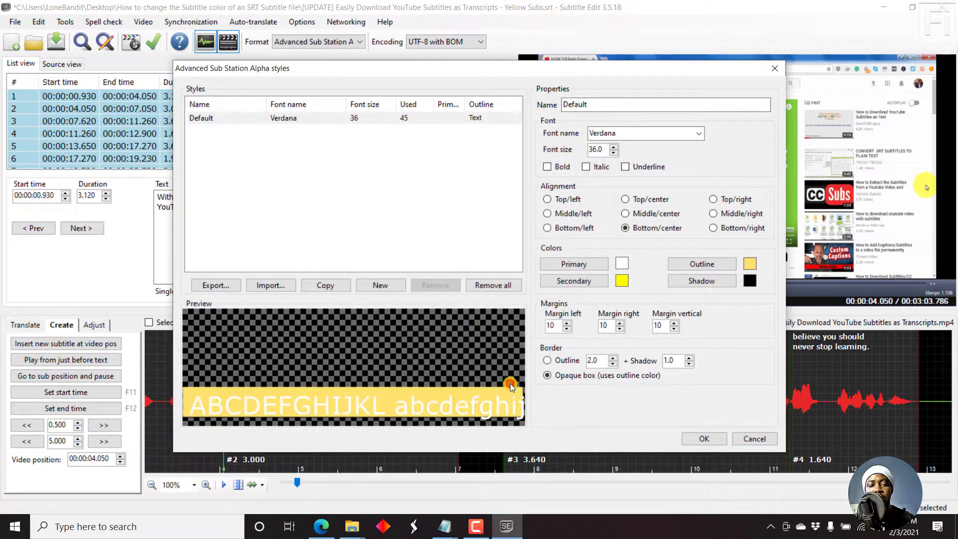
left_click(751, 267)
left_click_drag(513, 225, 510, 282)
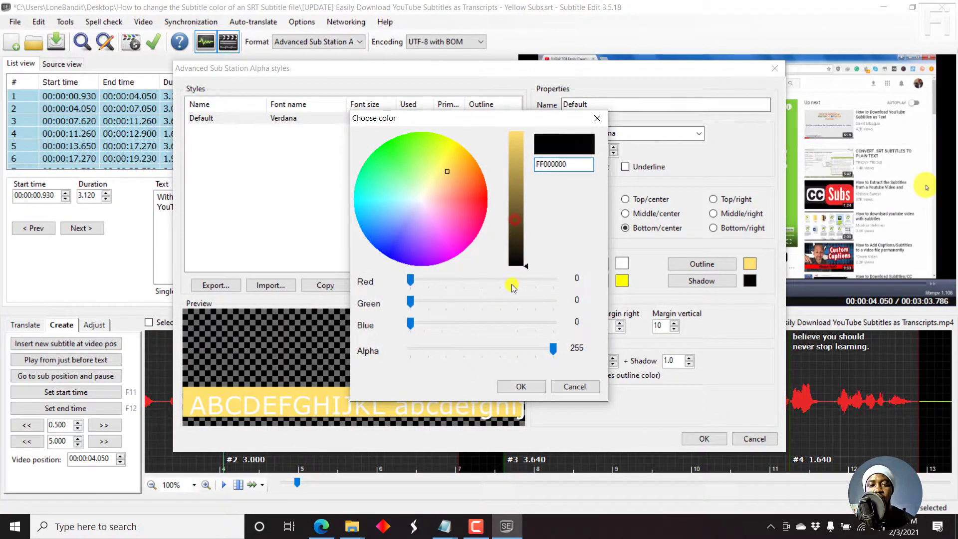
left_click(516, 387)
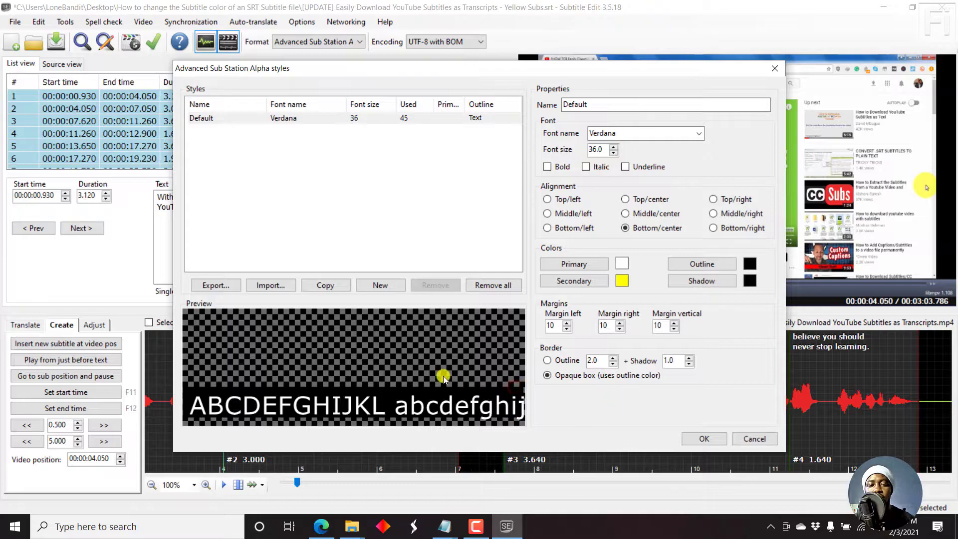
left_click(705, 438)
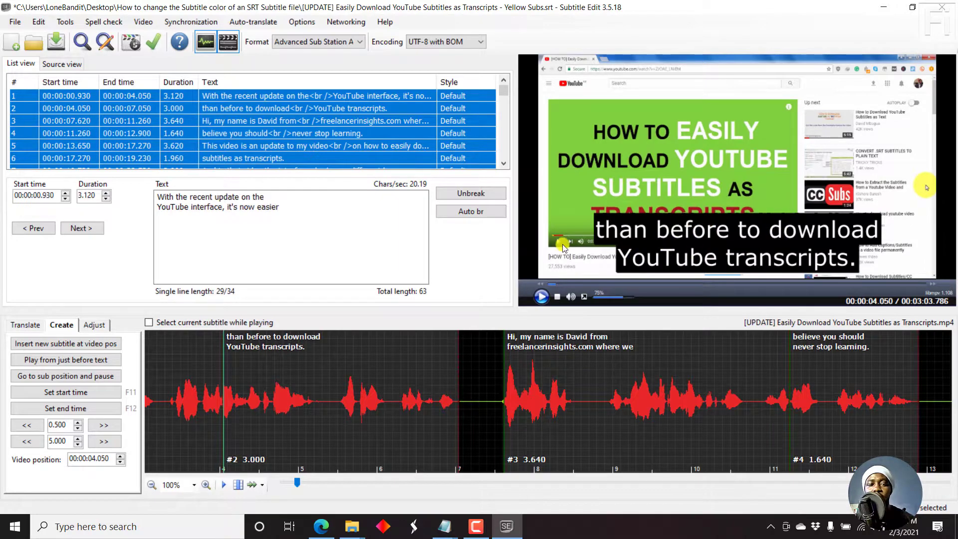
Set the Default style's font size back to 20 and apply the change.
right_click(318, 120)
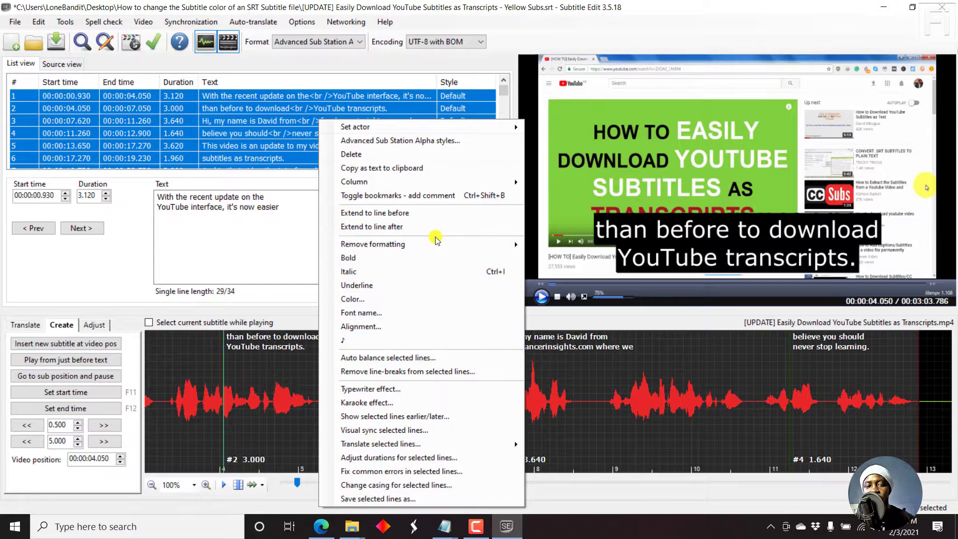
left_click(371, 136)
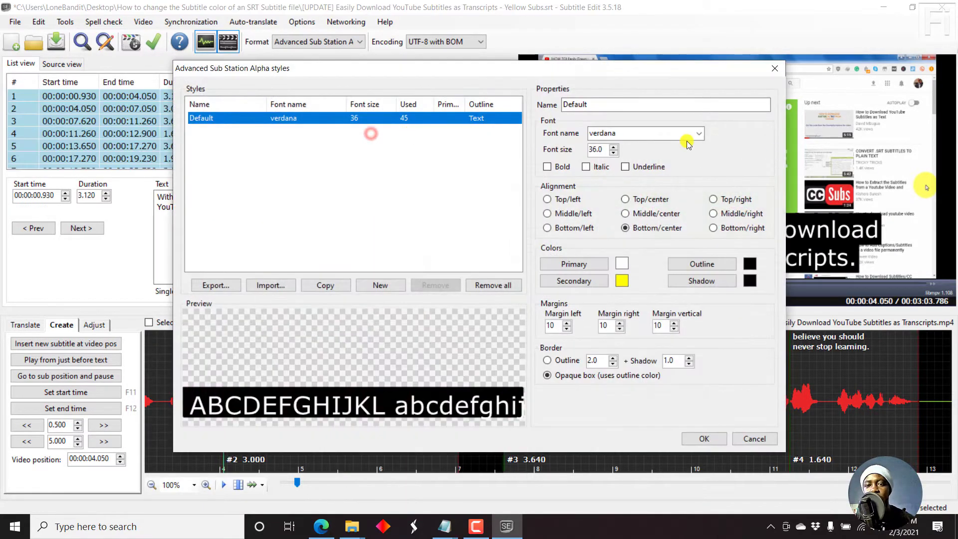
double_click(596, 149)
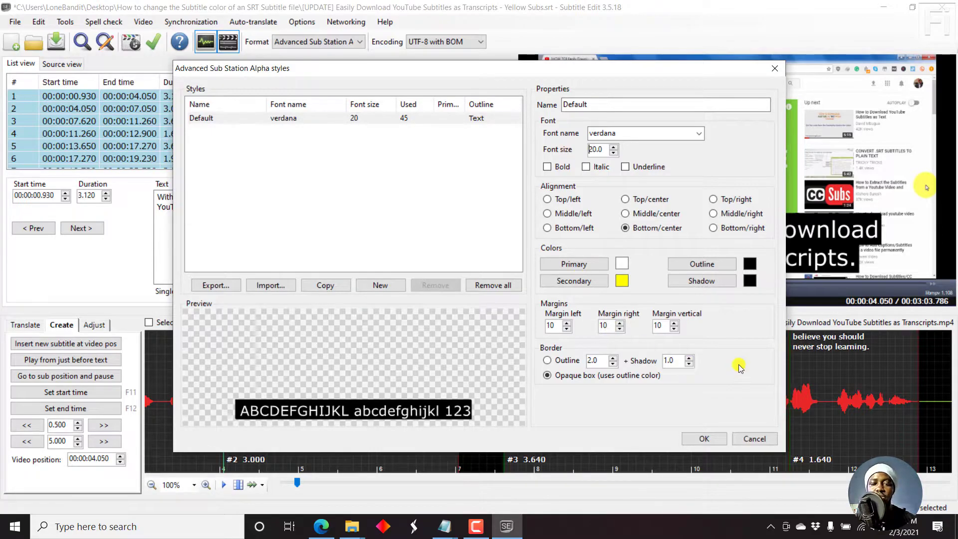
left_click(704, 438)
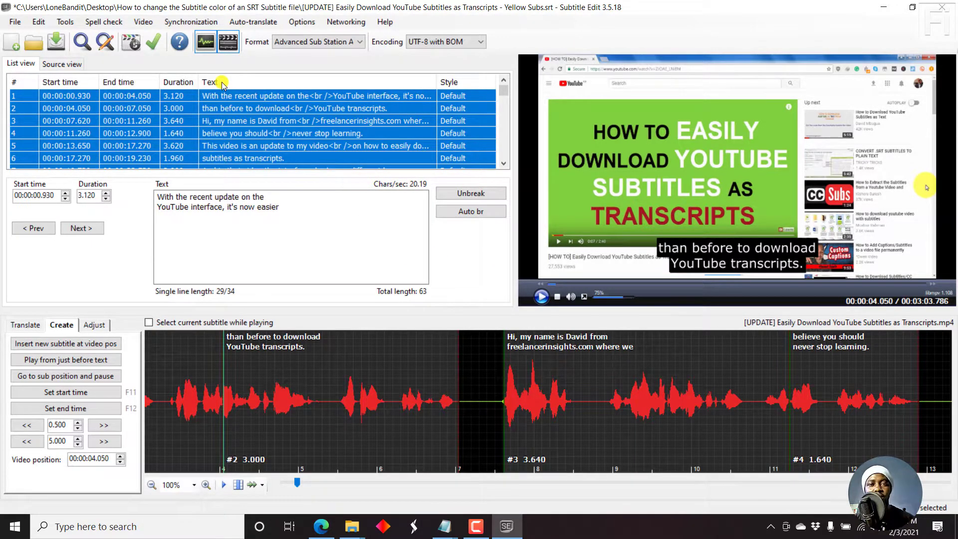
Save the subtitles as '...Transcripts - FOnt CHange.ass' in Advanced Sub Station Alpha format.
left_click(17, 22)
left_click(67, 104)
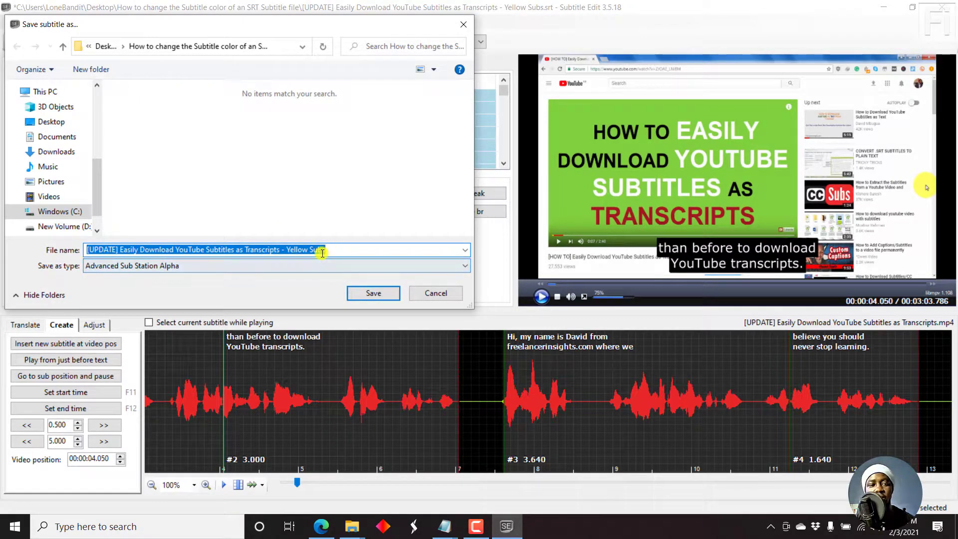
left_click(365, 252)
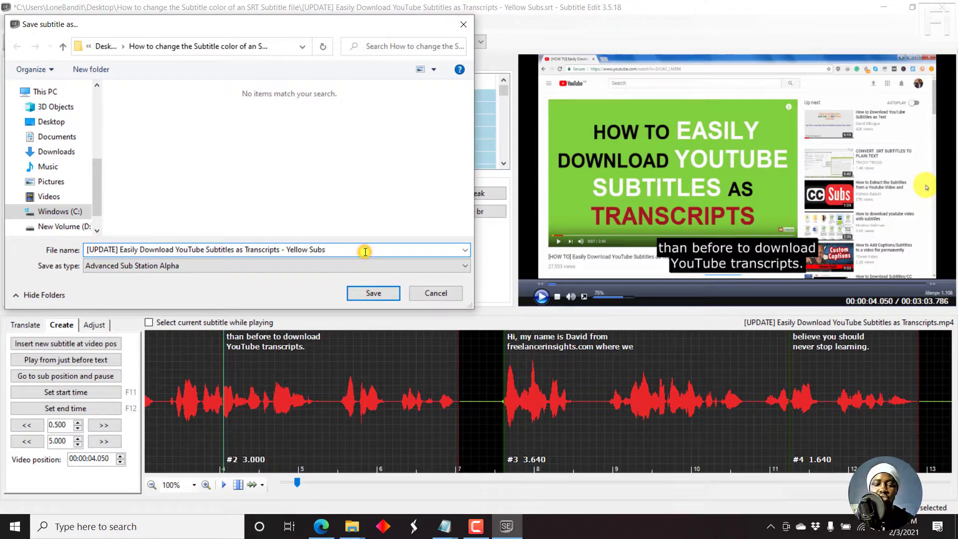
key("BackSpace")
key("BackSpace")
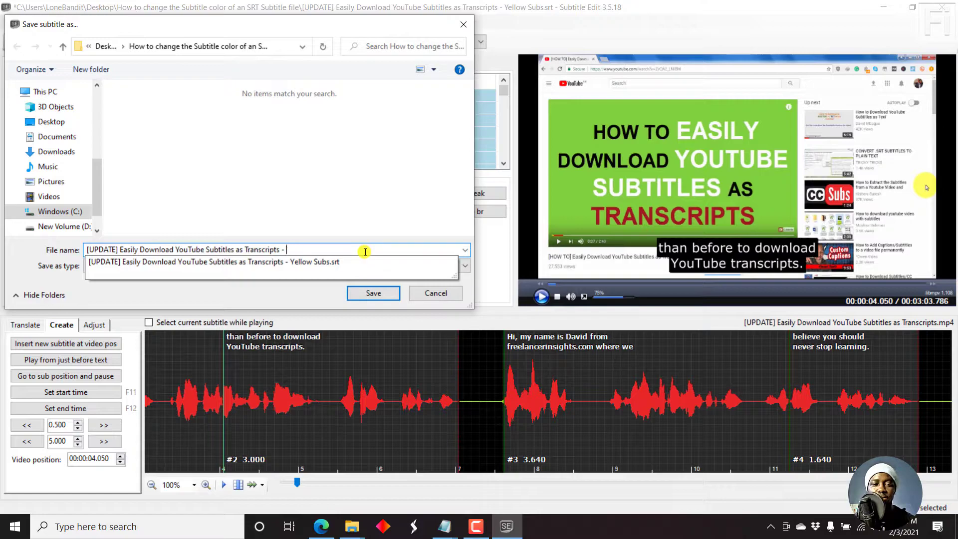
left_click(295, 154)
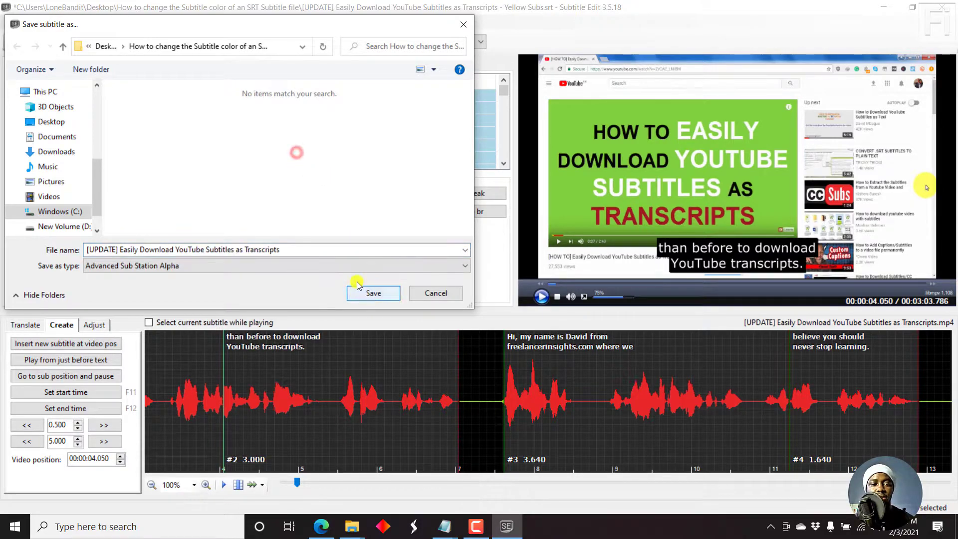
left_click(299, 246)
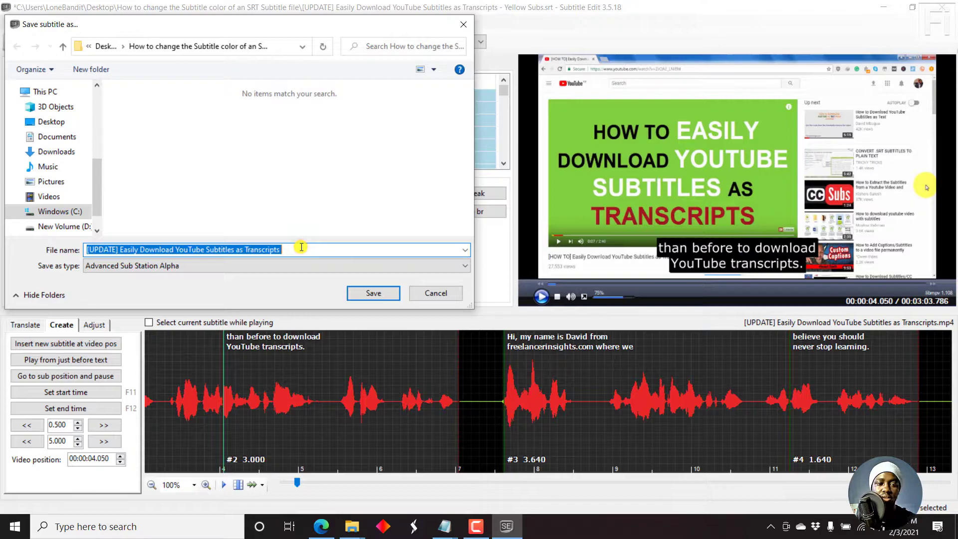
left_click(302, 247)
type("- ")
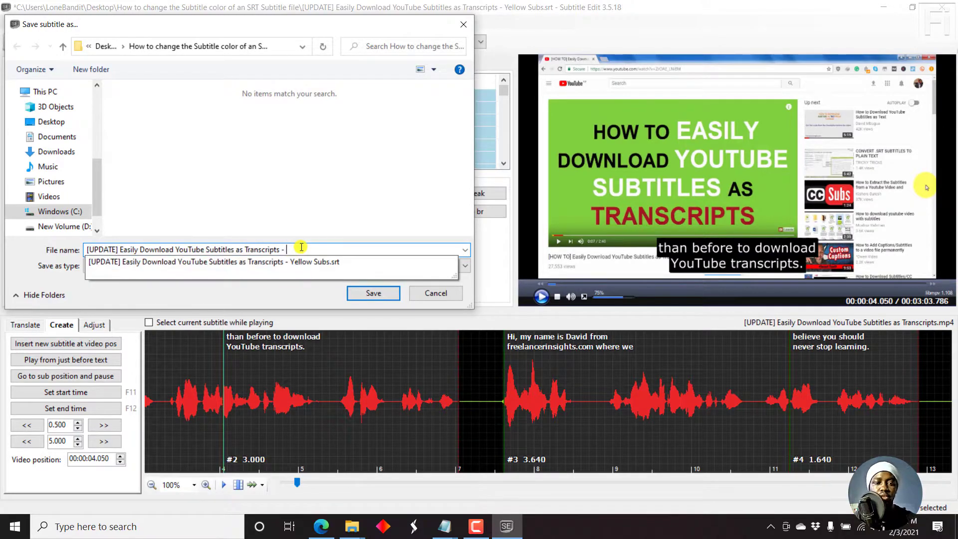
type("FOnt CHange")
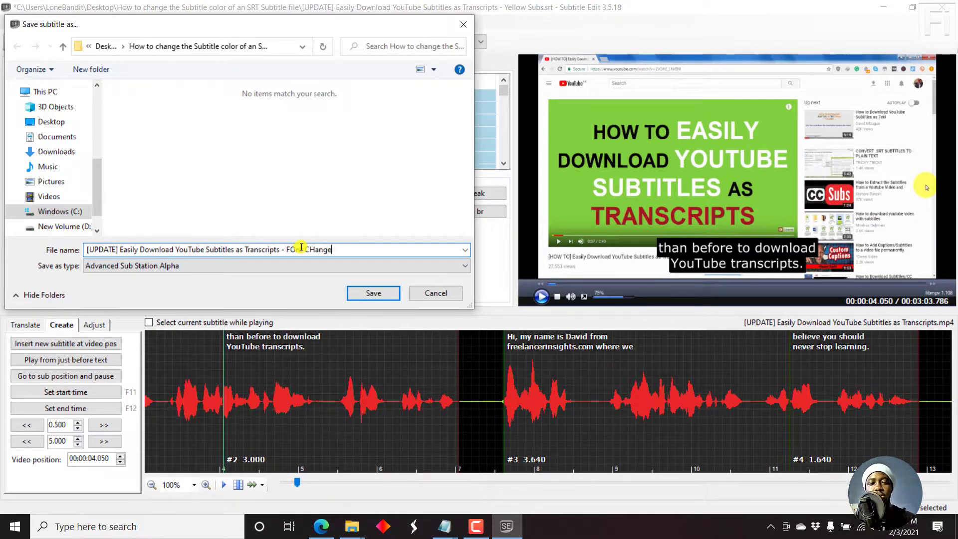
key("Return")
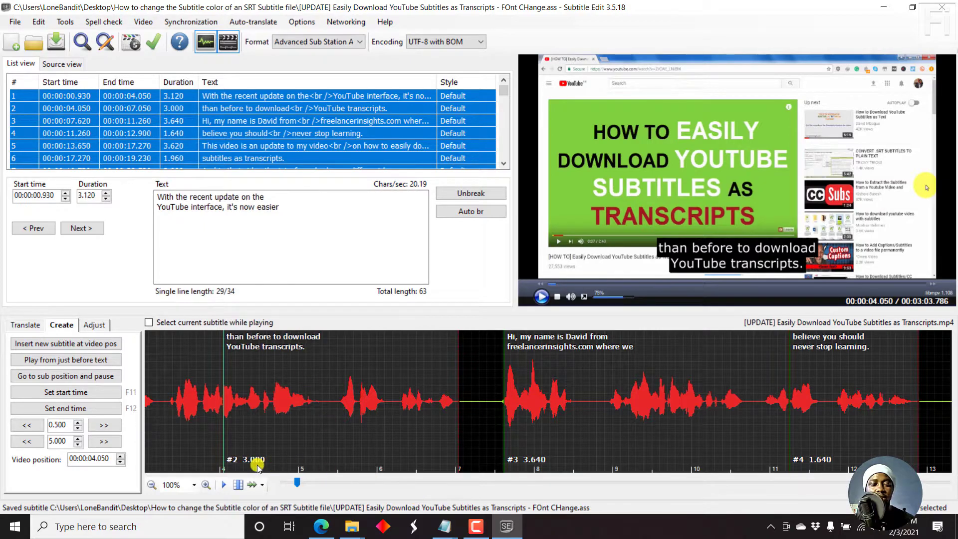
Launch HandBrake and load the '[UPDATE] Easily Download YouTube Subtitles as Transcripts' video.
left_click(177, 522)
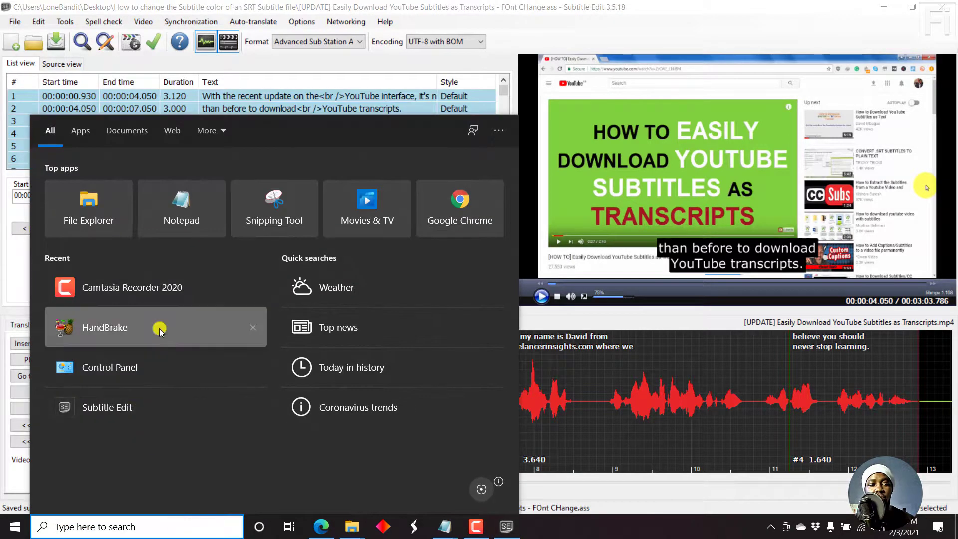
left_click(134, 334)
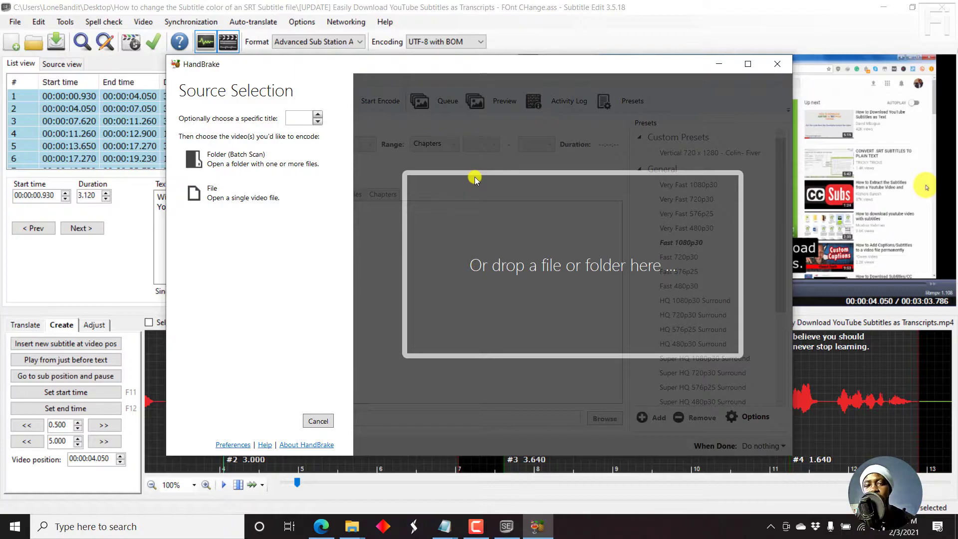
left_click(209, 188)
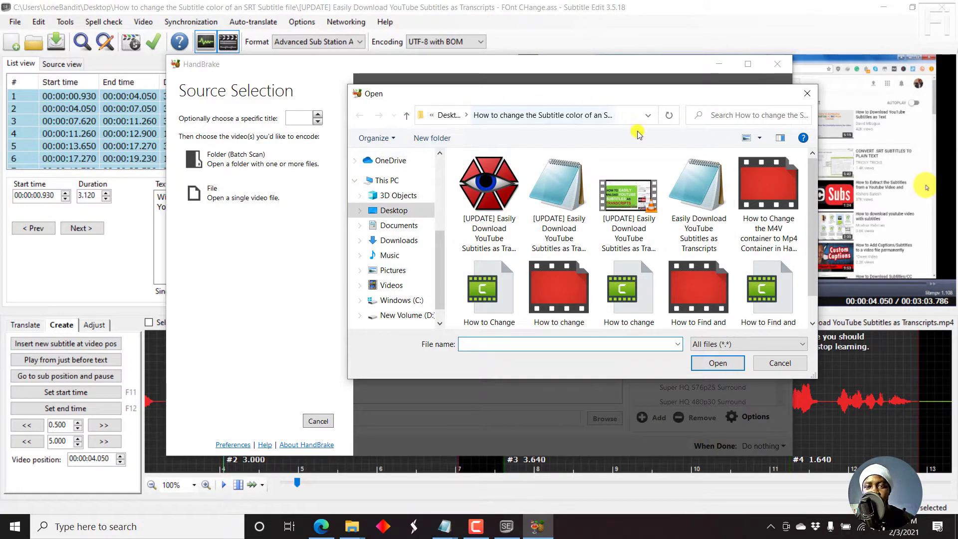
left_click(639, 199)
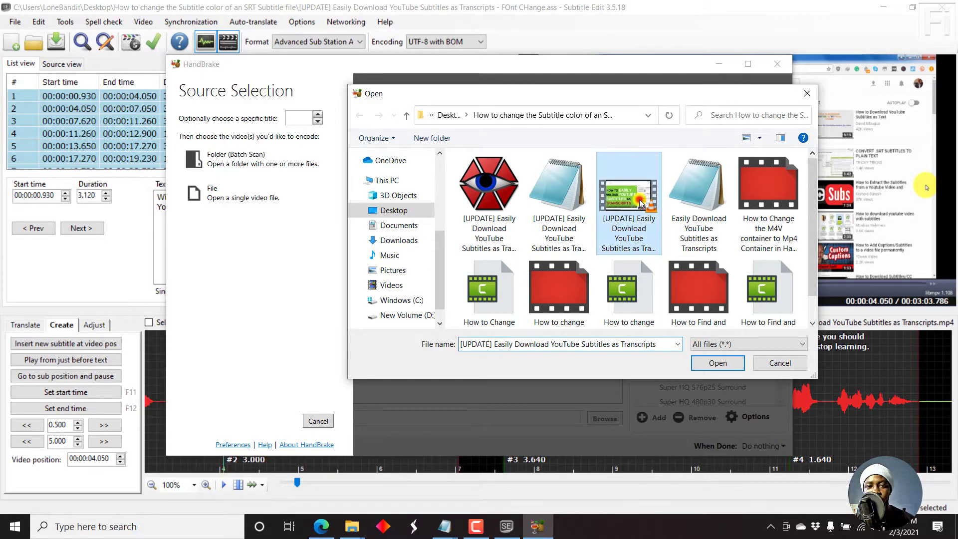
left_click(715, 364)
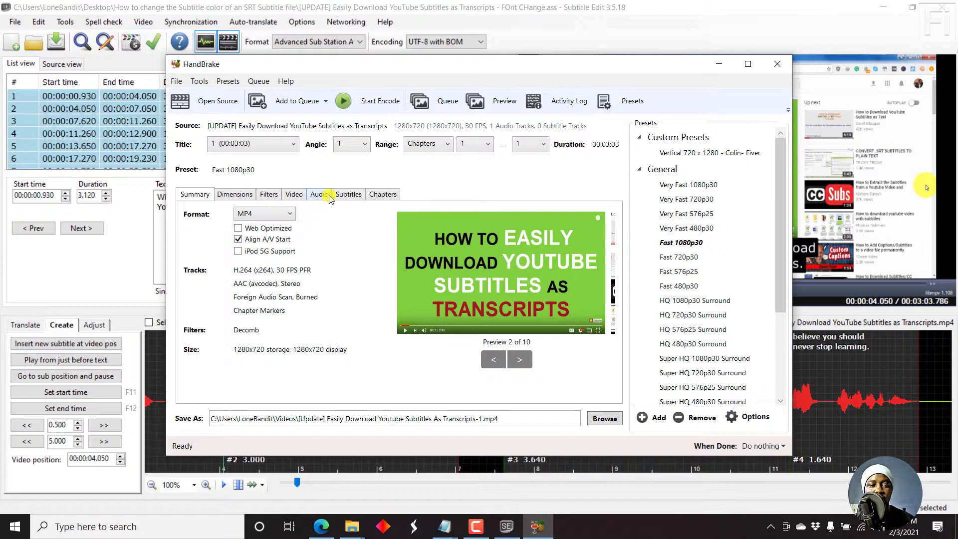
Import the FOnt CHange .ass subtitle as a track and set it to Burn In.
left_click(350, 194)
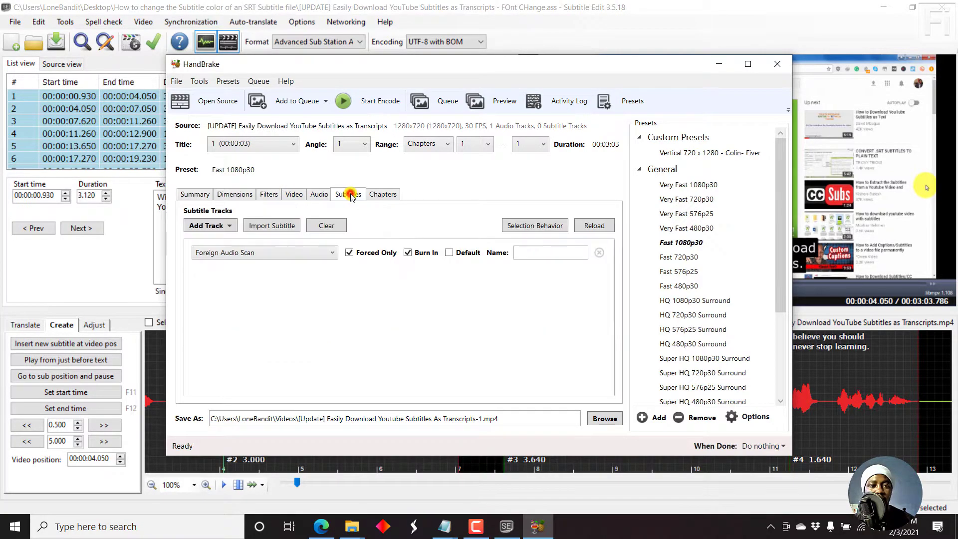
left_click(266, 220)
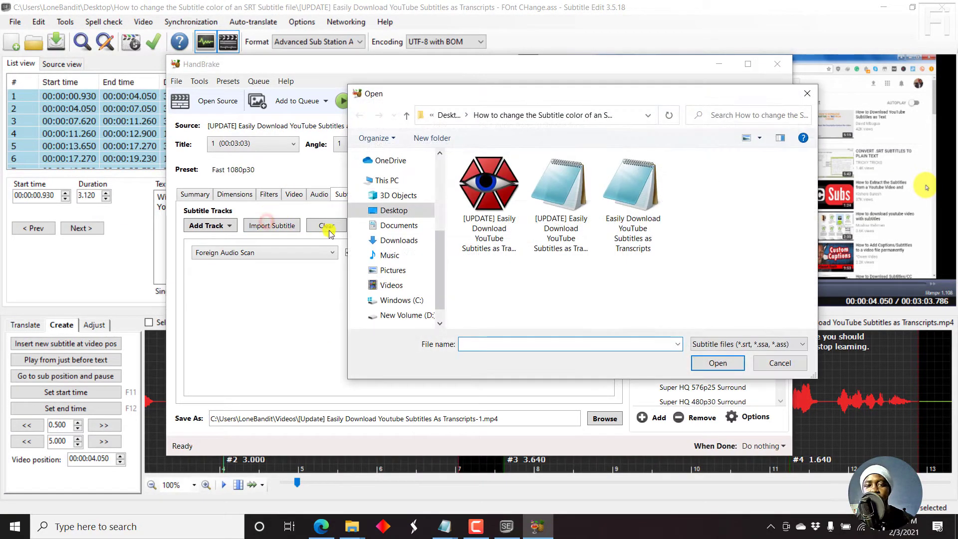
left_click(477, 218)
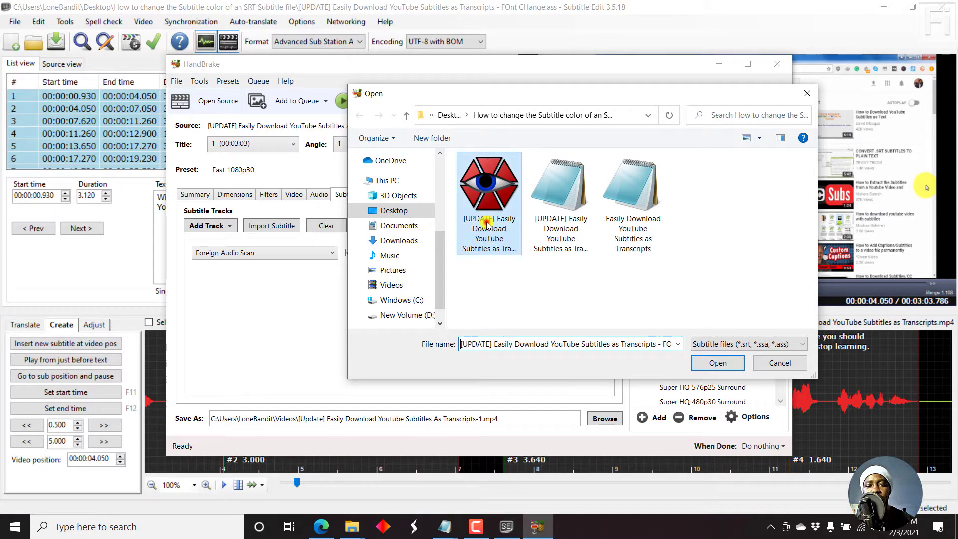
left_click(707, 363)
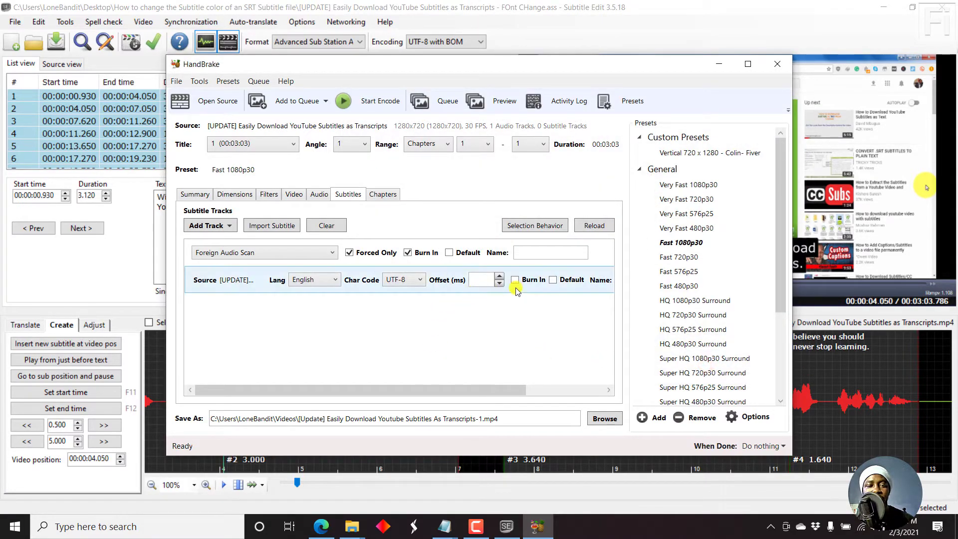
left_click(515, 280)
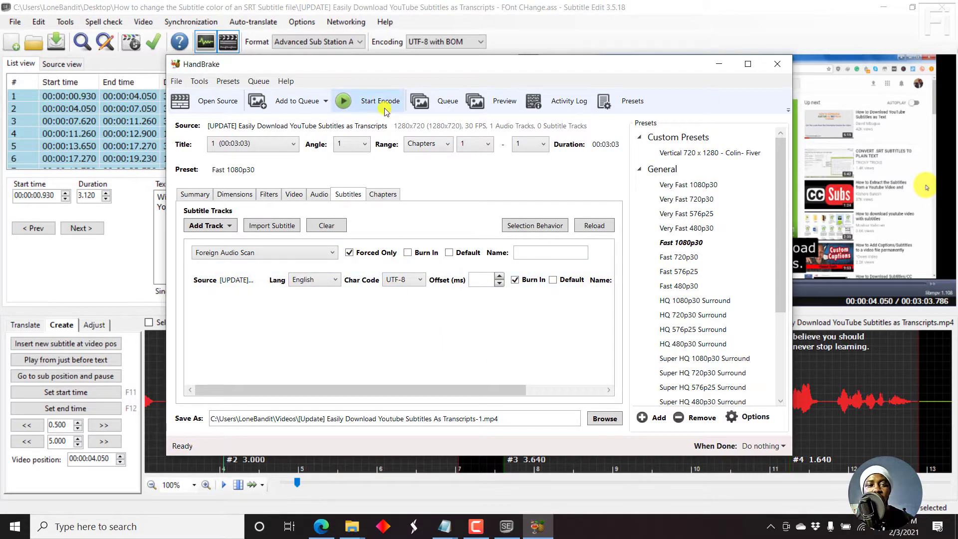
Encode the video with burned-in subtitles to Transcripts-1.mp4 in the Videos folder.
left_click(366, 101)
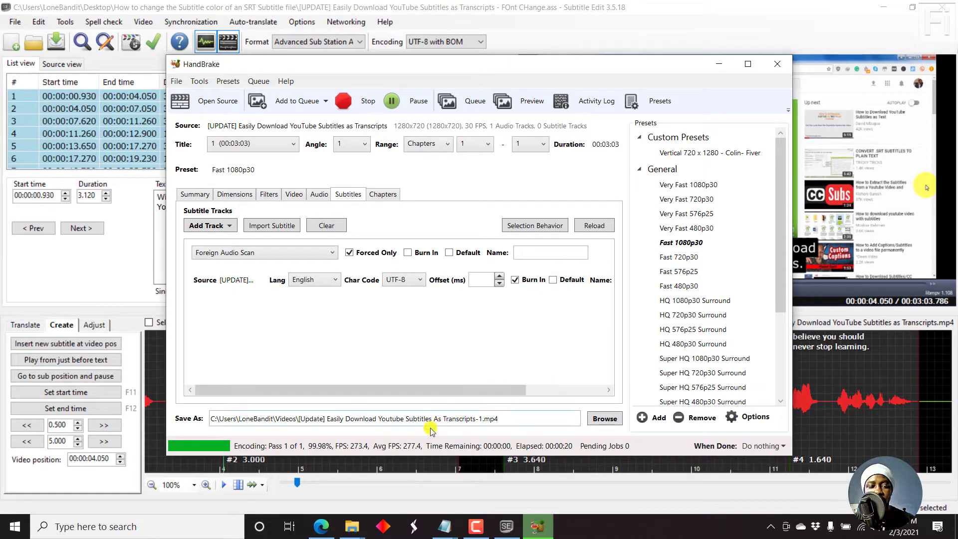
In File Explorer, go to the Videos folder and sort it newest first by Date modified.
left_click(349, 529)
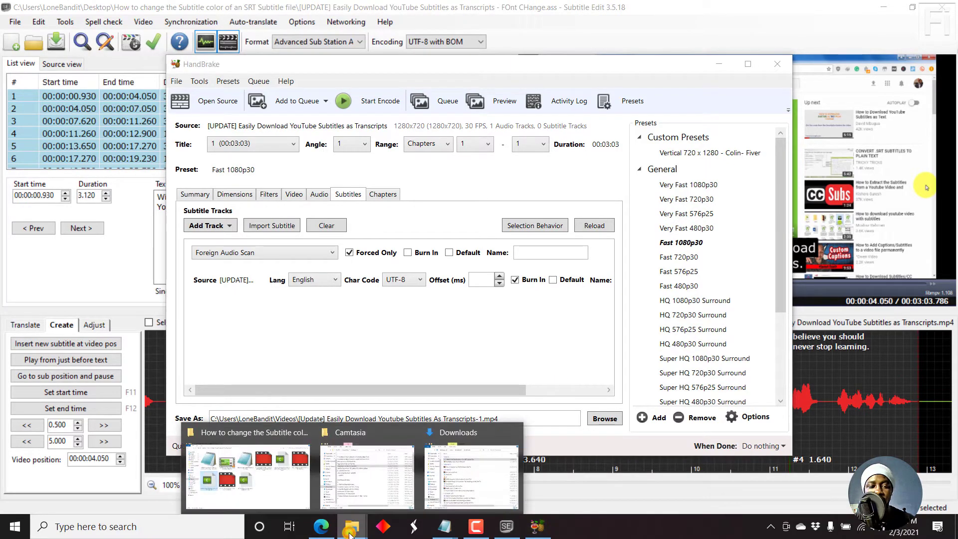
left_click(273, 486)
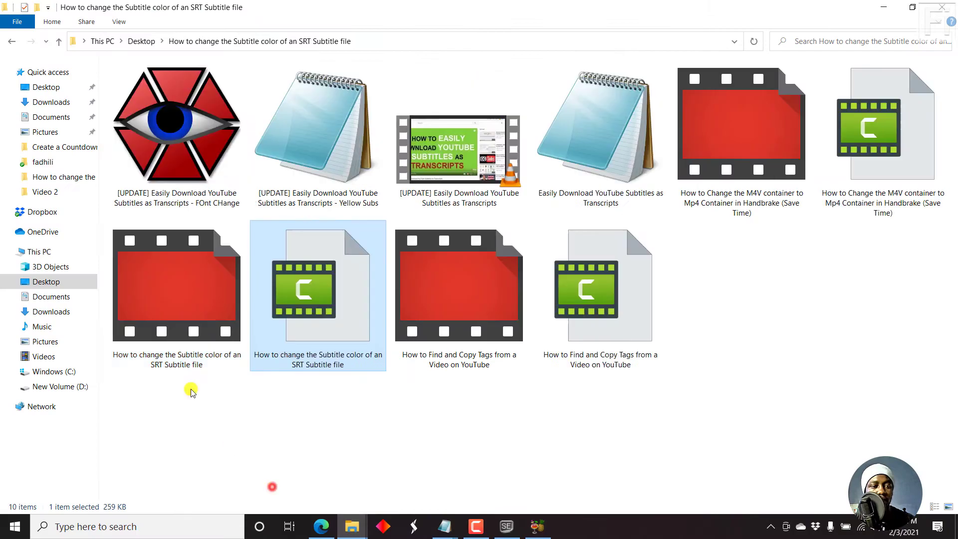
left_click(44, 358)
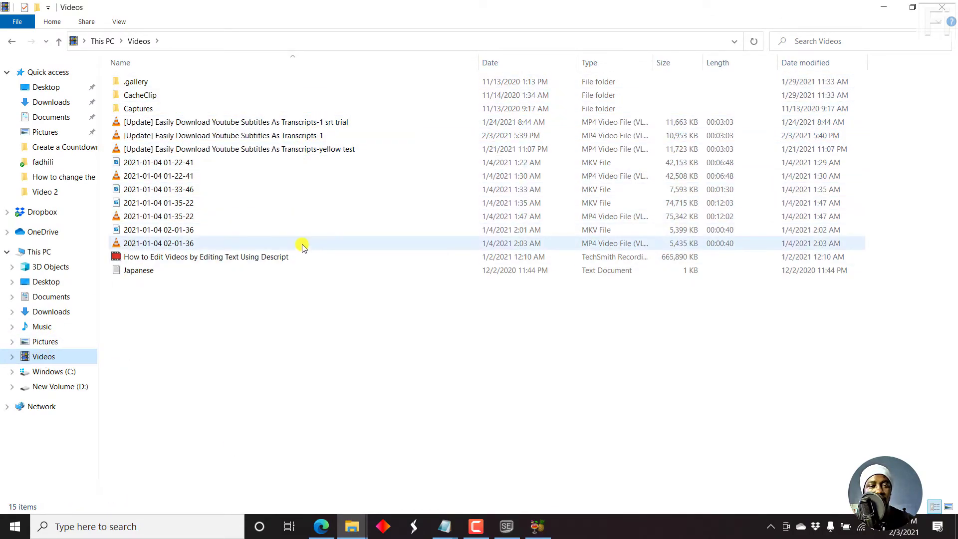
left_click(812, 61)
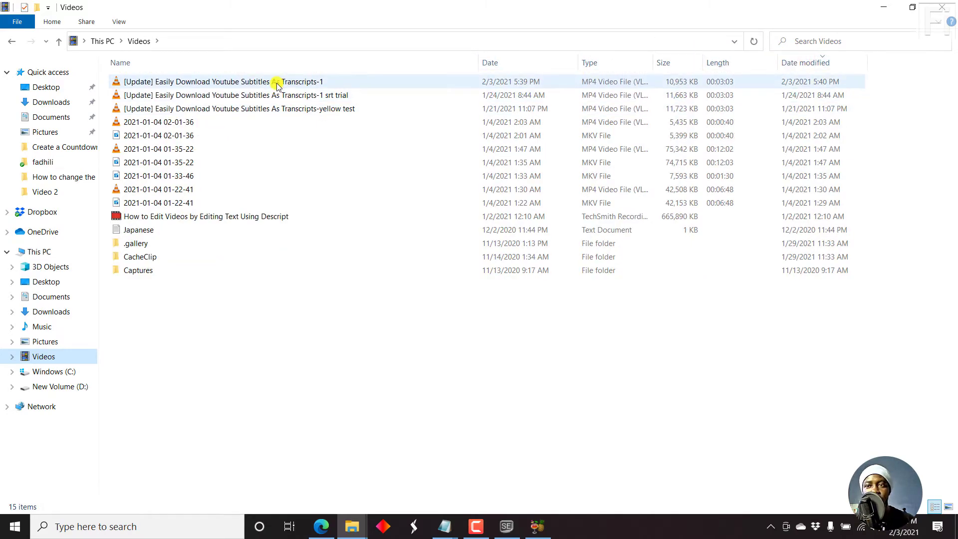
Play the newly encoded Transcripts-1.mp4 with VLC media player.
left_click(257, 82)
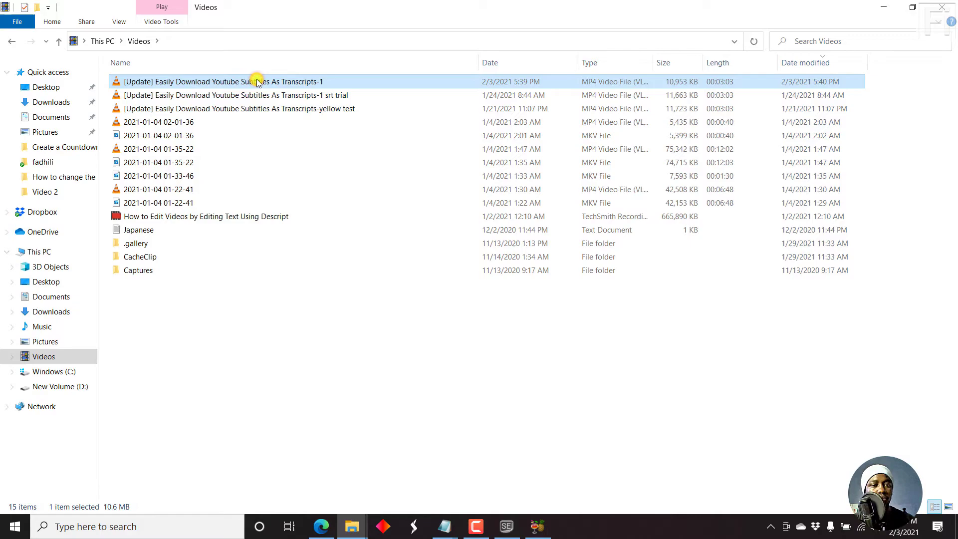
right_click(199, 82)
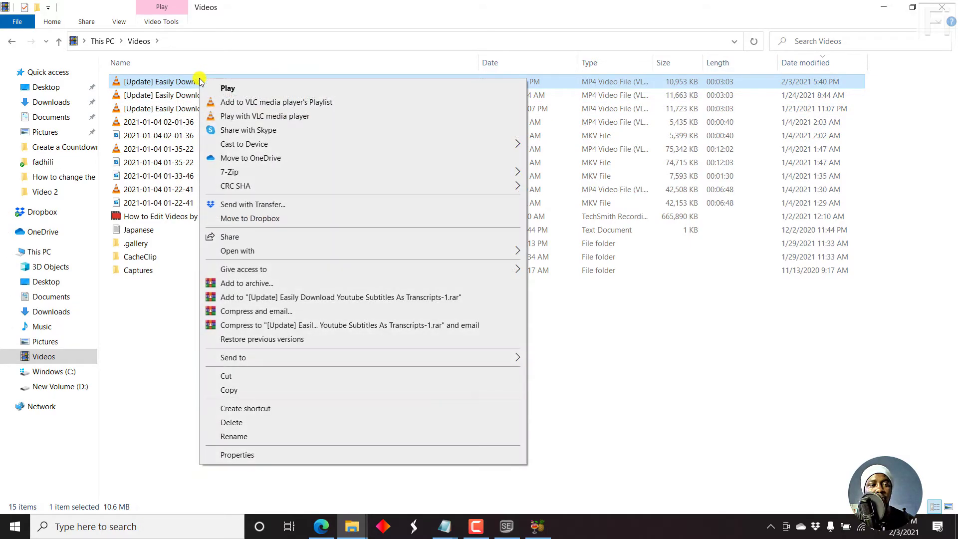
left_click(260, 118)
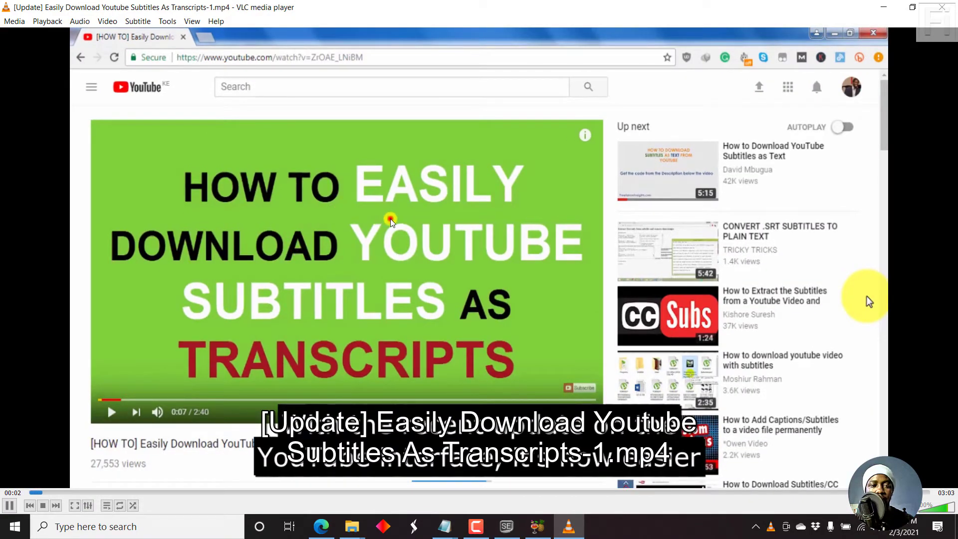
Pause Transcripts-1.mp4 in VLC to inspect the burned-in white-on-black subtitles.
key("space")
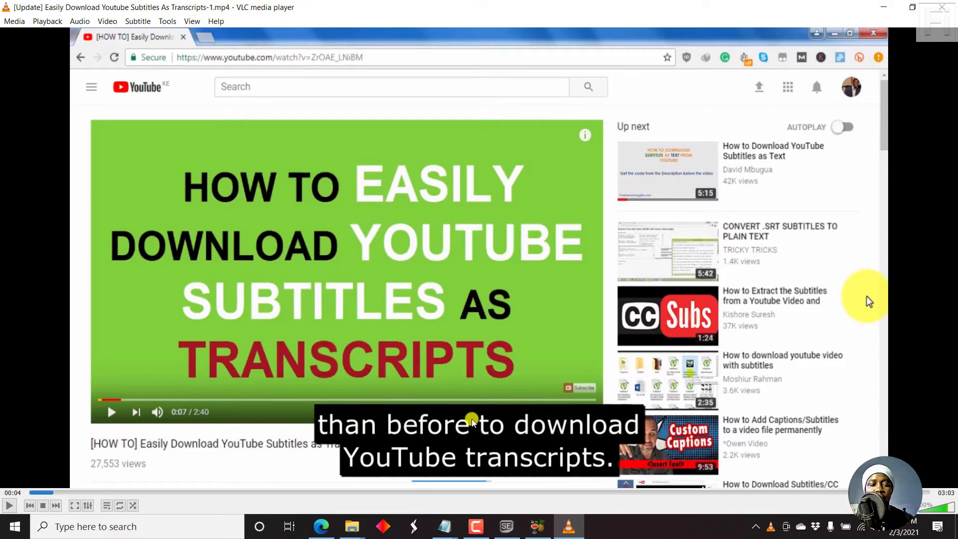
left_click(310, 532)
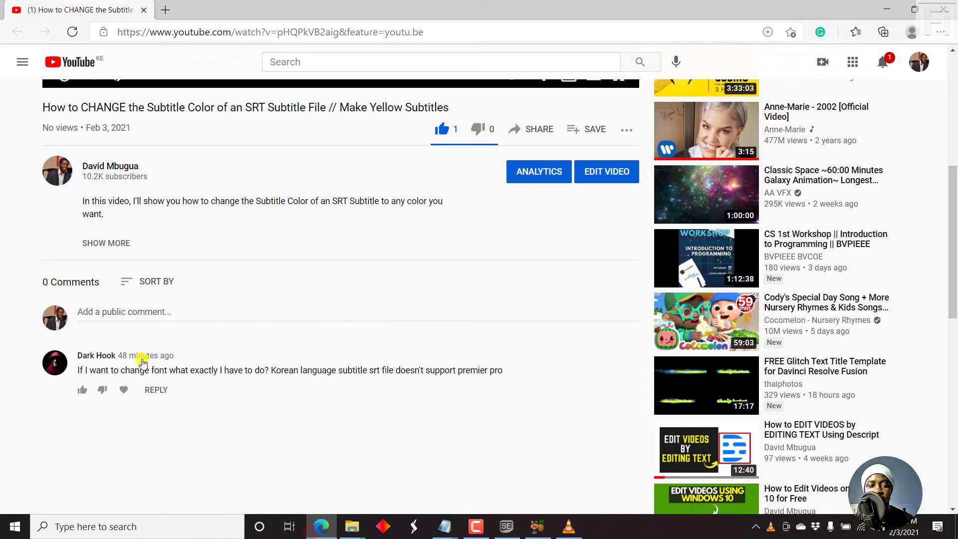
left_click_drag(111, 373, 194, 373)
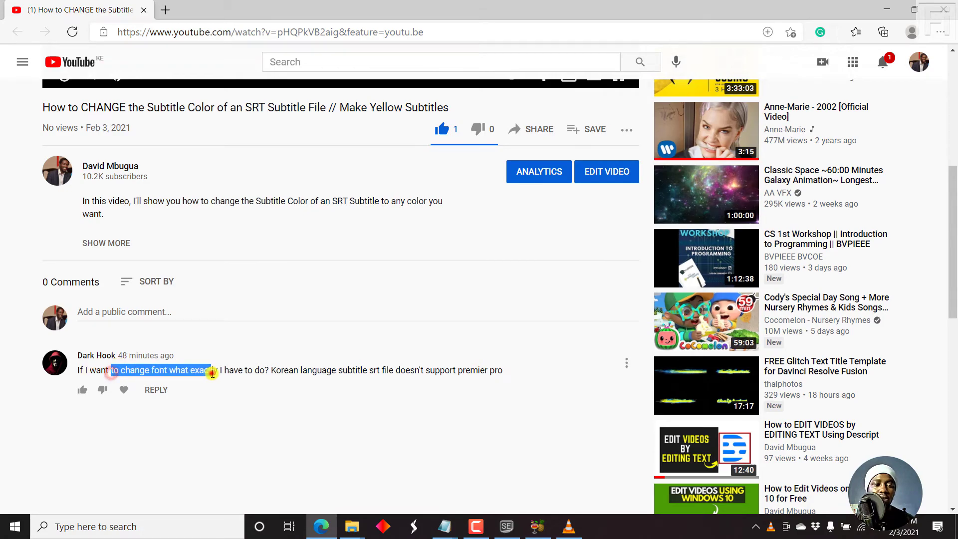
left_click(204, 372)
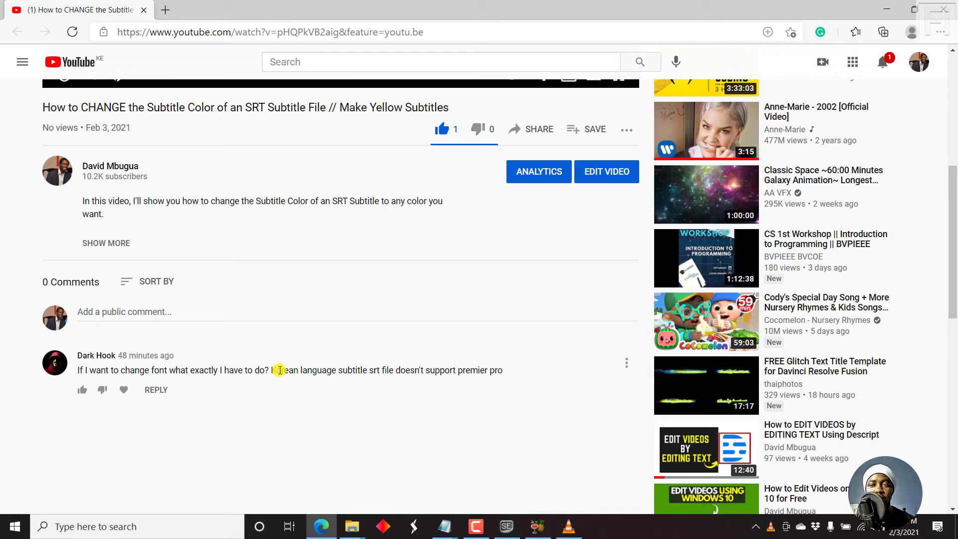
left_click_drag(952, 192, 954, 158)
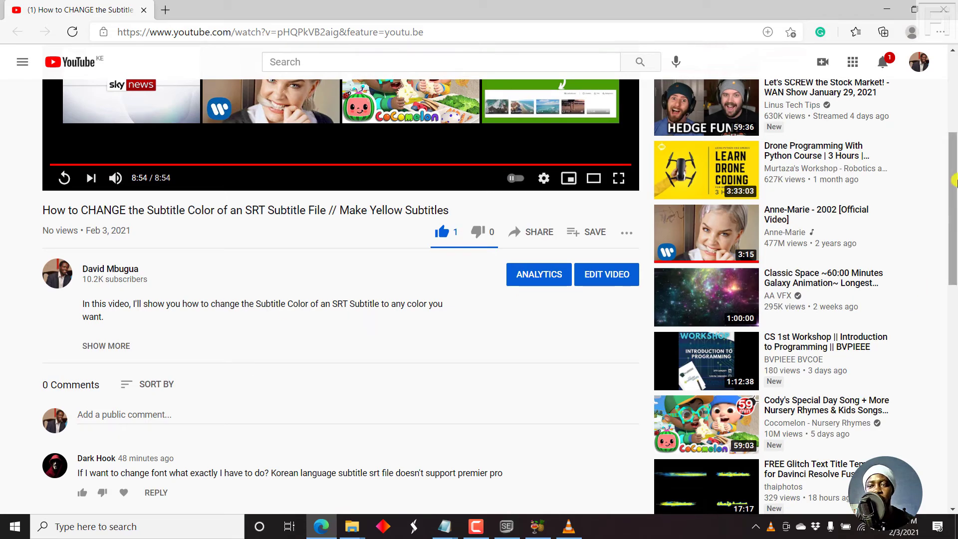
scroll(954, 215, "down", 2)
scroll(954, 215, "down", 1)
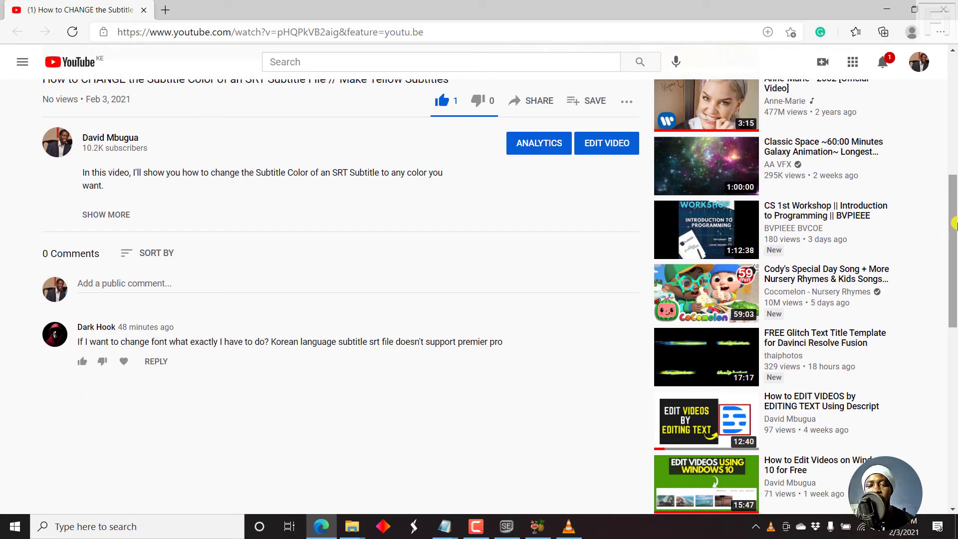